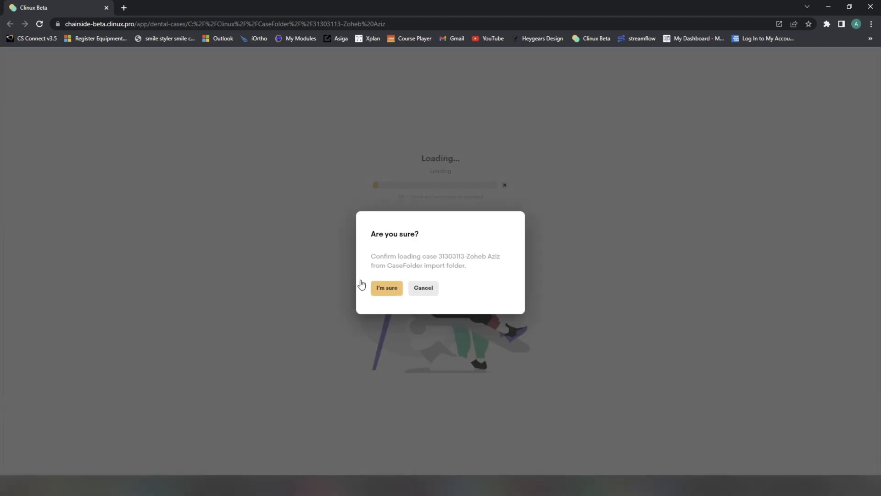
# Confirm loading the case from the CaseFolder import folder and review its night guard design parameters
pyautogui.click(385, 287)
pyautogui.click(474, 82)
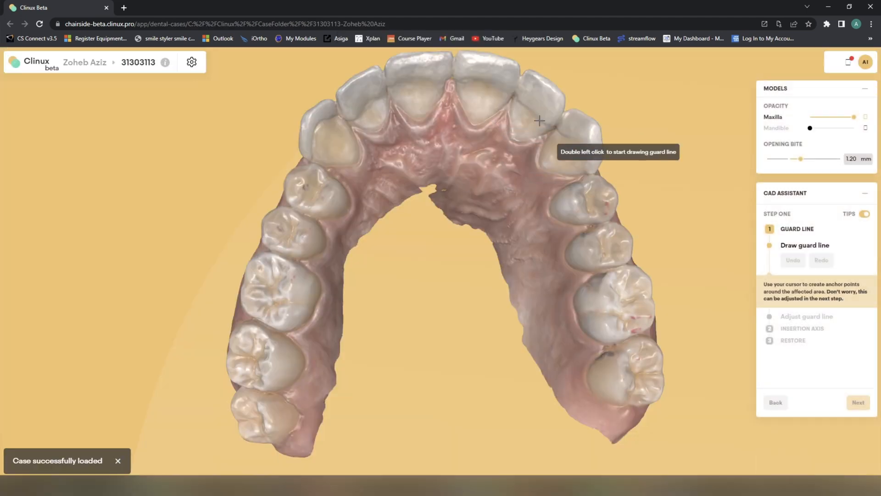
pyautogui.click(191, 61)
pyautogui.click(206, 85)
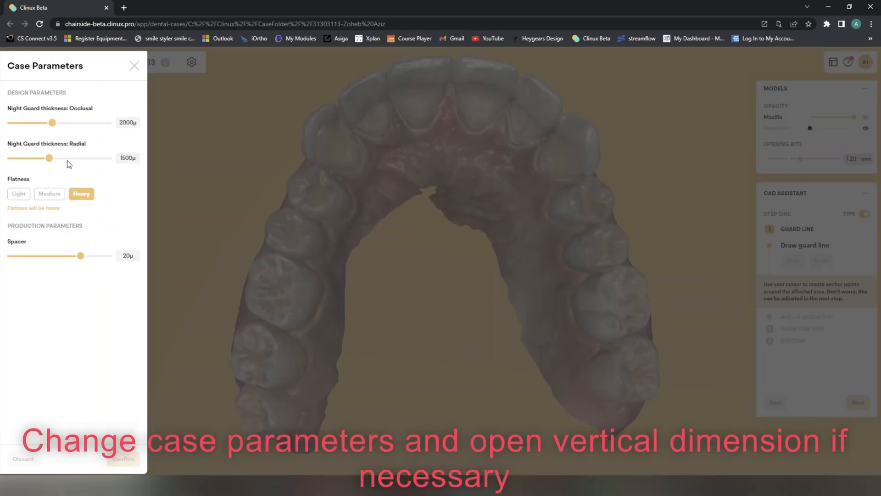
pyautogui.click(134, 65)
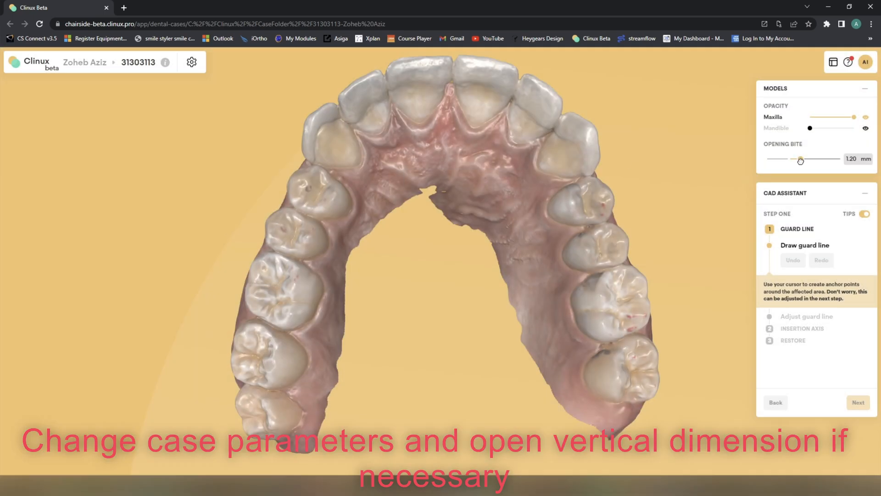
# Show the mandible, set the opening bite to 1.00 mm, and hide the mandible again
pyautogui.click(866, 128)
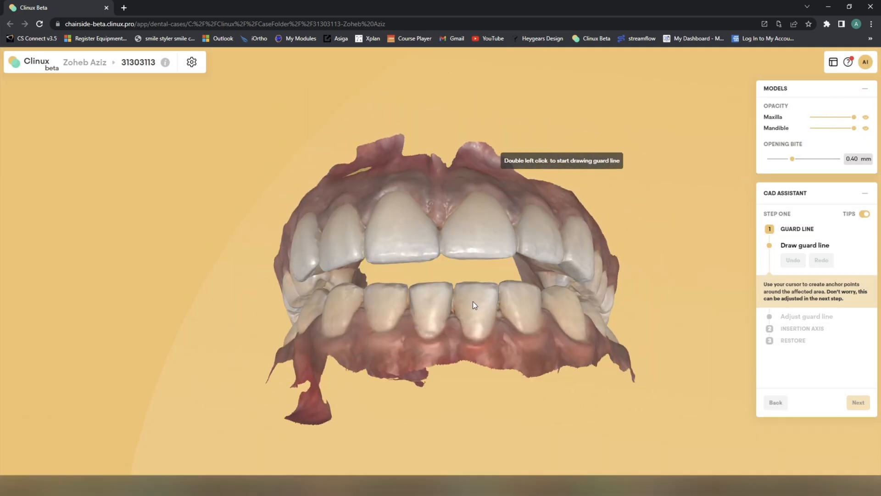
pyautogui.moveTo(404, 343); pyautogui.dragTo(330, 312)
pyautogui.doubleClick(851, 157)
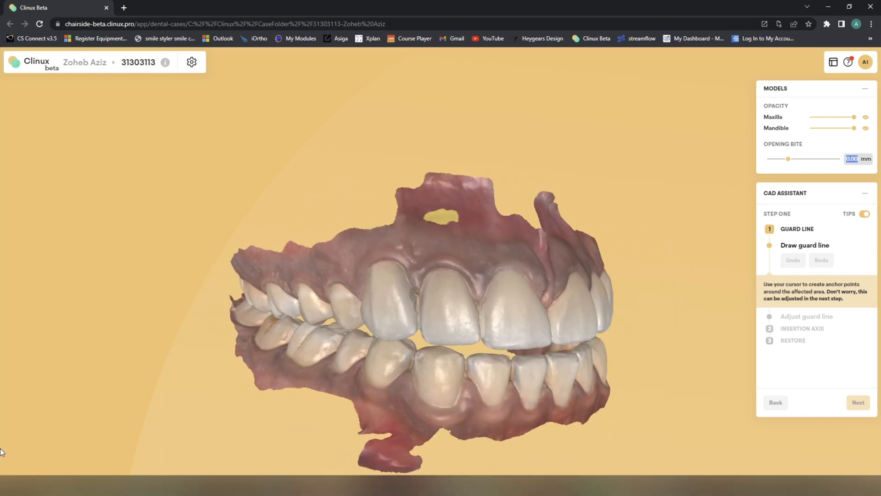
pyautogui.write('1.00')
pyautogui.moveTo(652, 293); pyautogui.dragTo(534, 256)
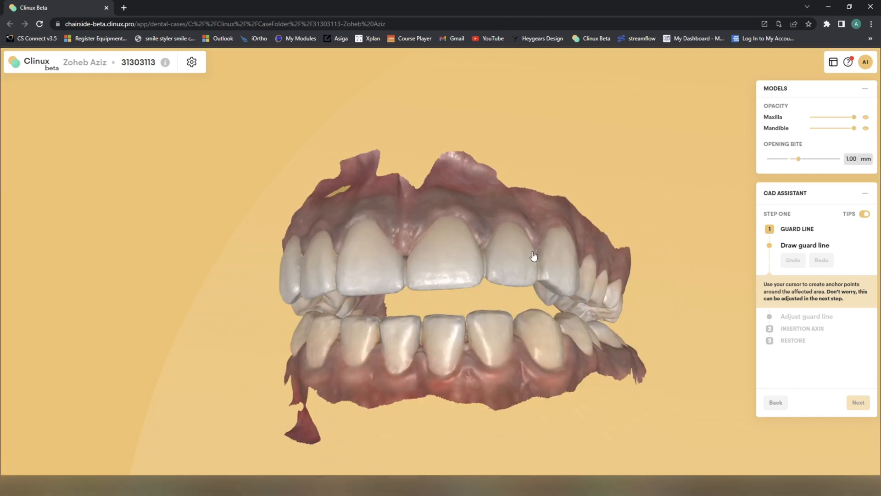
pyautogui.click(866, 128)
# Start the guard line on the palate behind the central incisors and draw it along the palatal gum of the patient's left side
pyautogui.doubleClick(431, 133)
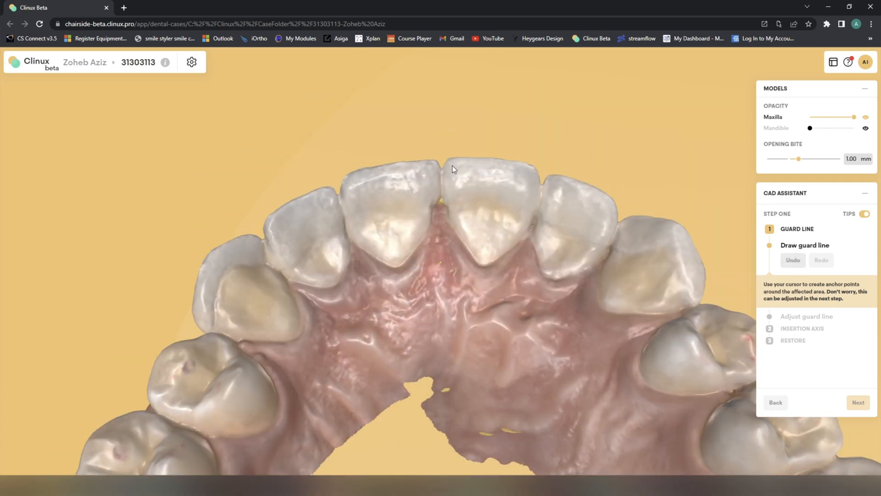
pyautogui.click(558, 284)
pyautogui.click(531, 308)
pyautogui.click(533, 278)
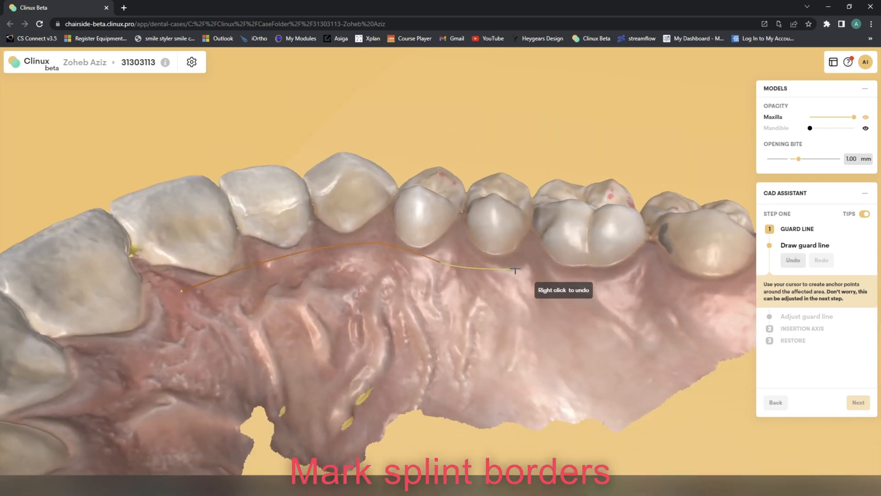
pyautogui.click(531, 268)
pyautogui.click(517, 264)
pyautogui.click(534, 259)
# Continue the guard line around the last left molar and forward along the outer surfaces of the molars and premolars
pyautogui.click(472, 220)
pyautogui.click(466, 235)
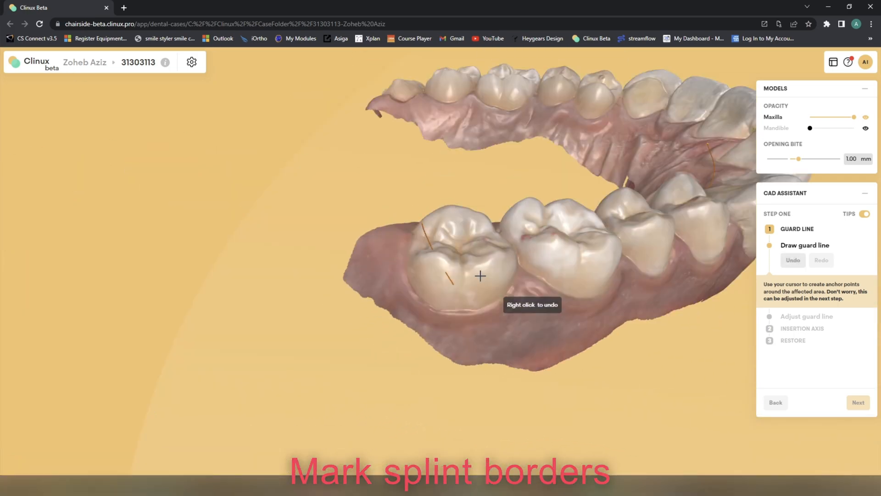
pyautogui.click(483, 256)
pyautogui.click(515, 257)
pyautogui.click(515, 258)
pyautogui.click(508, 258)
pyautogui.click(504, 262)
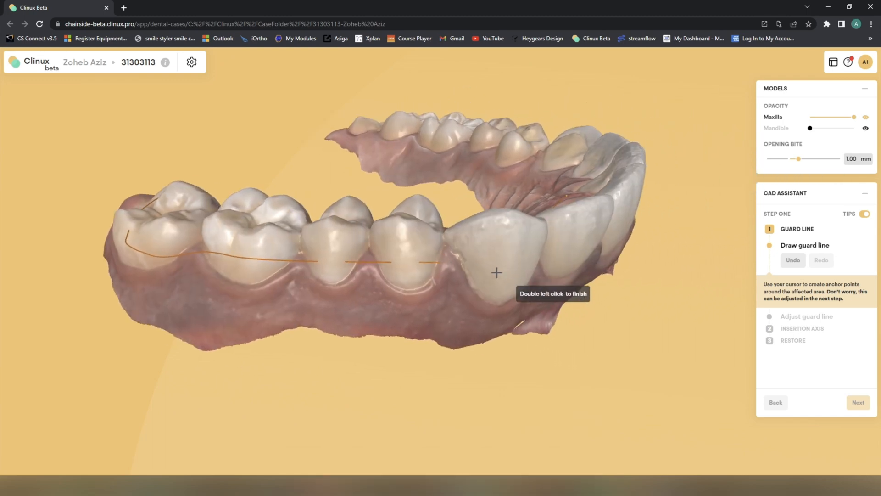
# Continue the guard line across the outer surfaces of the canines and incisors to the patient's right side
pyautogui.click(496, 269)
pyautogui.click(465, 261)
pyautogui.click(481, 256)
pyautogui.click(480, 254)
pyautogui.click(480, 256)
pyautogui.click(492, 258)
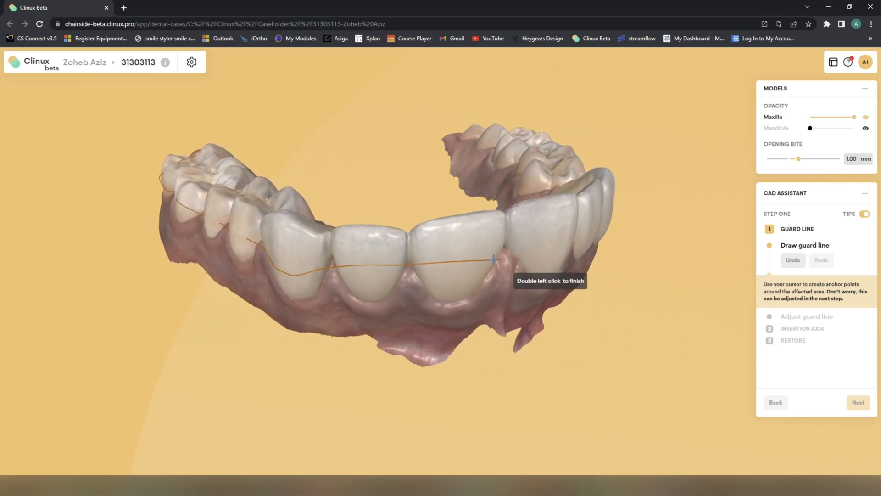
pyautogui.click(509, 259)
pyautogui.click(496, 260)
pyautogui.click(498, 278)
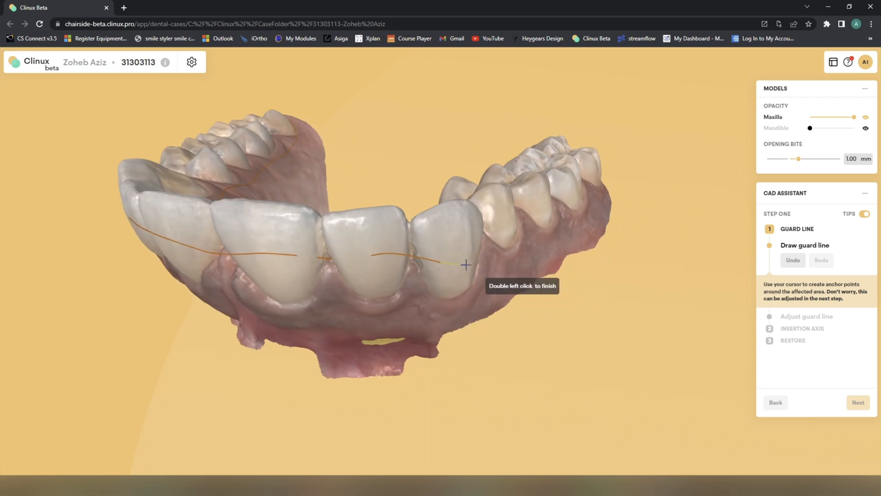
# Complete the guard line around the right posterior teeth and back along the palate, closing it at its starting point
pyautogui.click(466, 261)
pyautogui.click(507, 256)
pyautogui.click(525, 266)
pyautogui.click(505, 270)
pyautogui.click(504, 267)
pyautogui.click(482, 244)
pyautogui.click(474, 244)
pyautogui.click(450, 228)
pyautogui.click(484, 271)
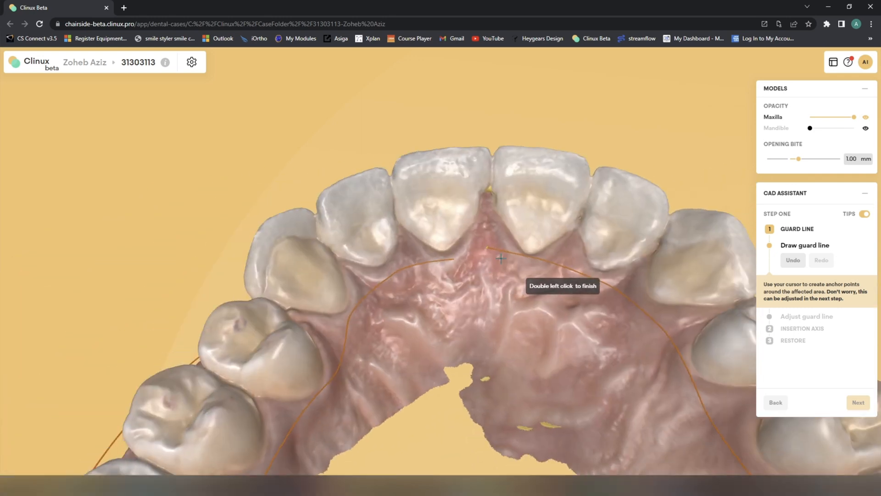
pyautogui.doubleClick(505, 261)
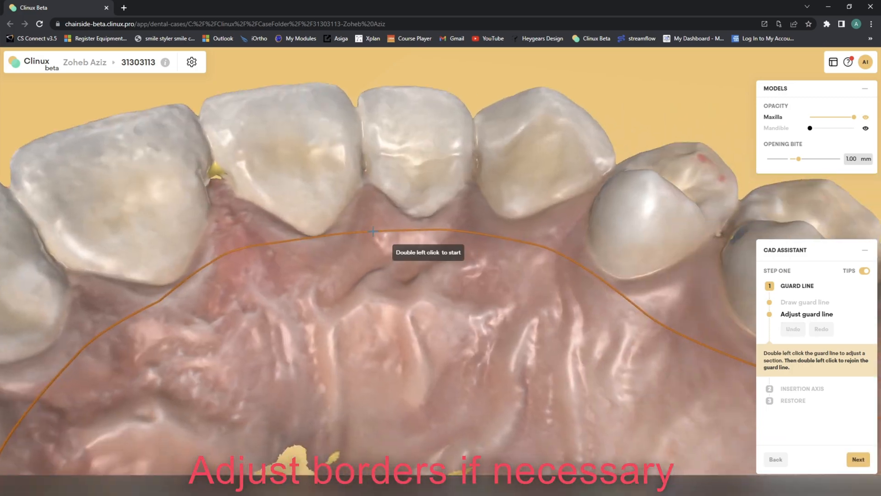
# Adjust the palatal guard line section behind the left lateral incisor and canine to run closer to the teeth
pyautogui.doubleClick(500, 266)
pyautogui.click(500, 264)
pyautogui.click(531, 270)
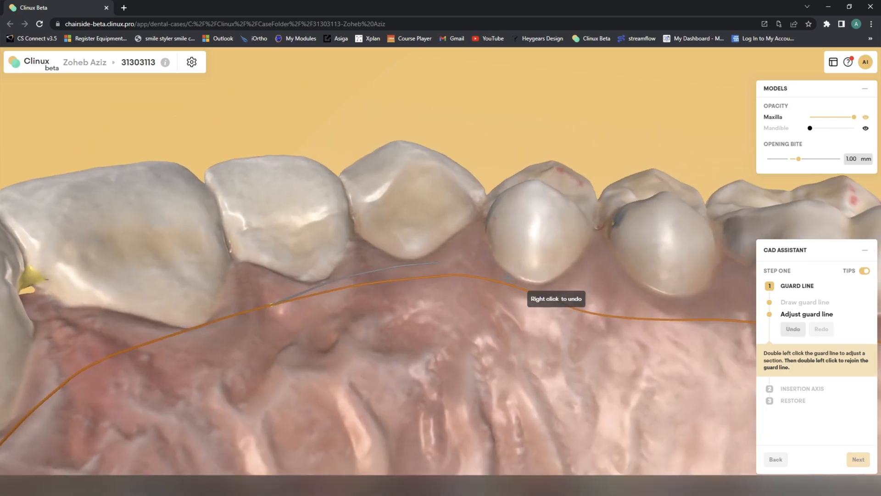
pyautogui.click(508, 274)
pyautogui.doubleClick(511, 284)
# Adjust the palatal guard line section along the left premolars and molars, rejoining it at the last molar
pyautogui.doubleClick(417, 257)
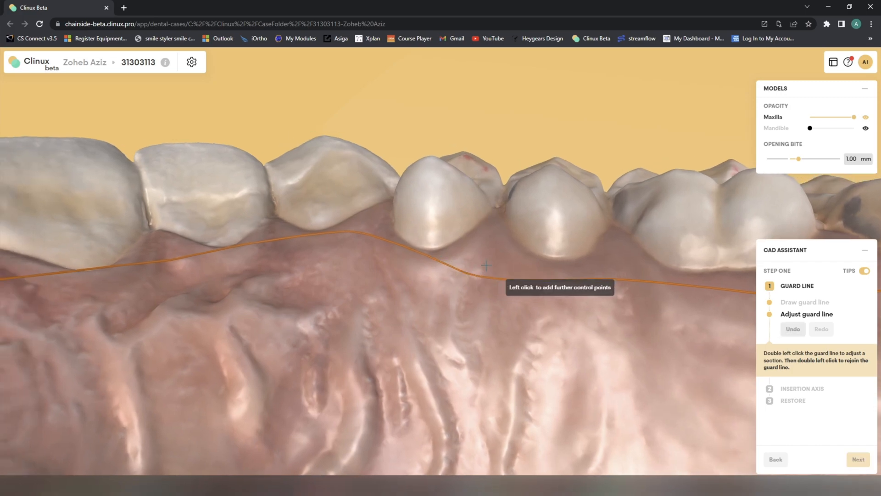
pyautogui.click(485, 264)
pyautogui.click(523, 261)
pyautogui.click(520, 259)
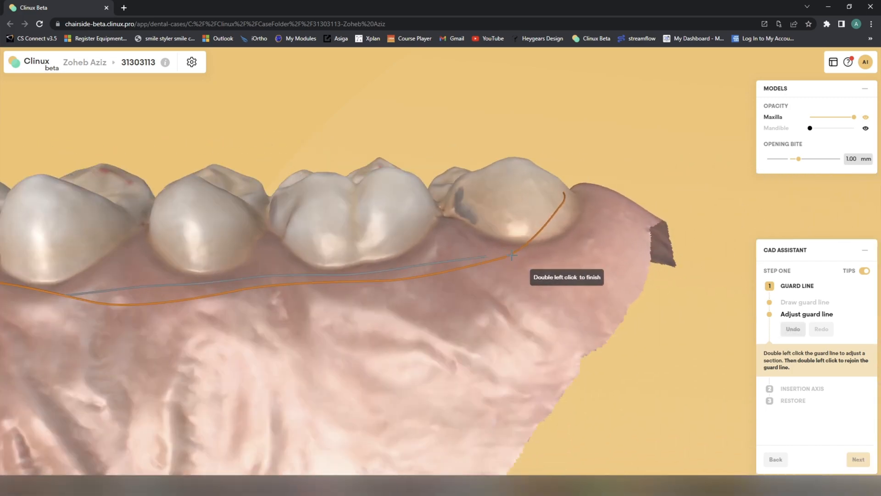
pyautogui.doubleClick(508, 254)
# Adjust the guard line across the outer surfaces of the upper front teeth and proceed to the next design stage
pyautogui.moveTo(478, 249); pyautogui.dragTo(419, 166, button='right')
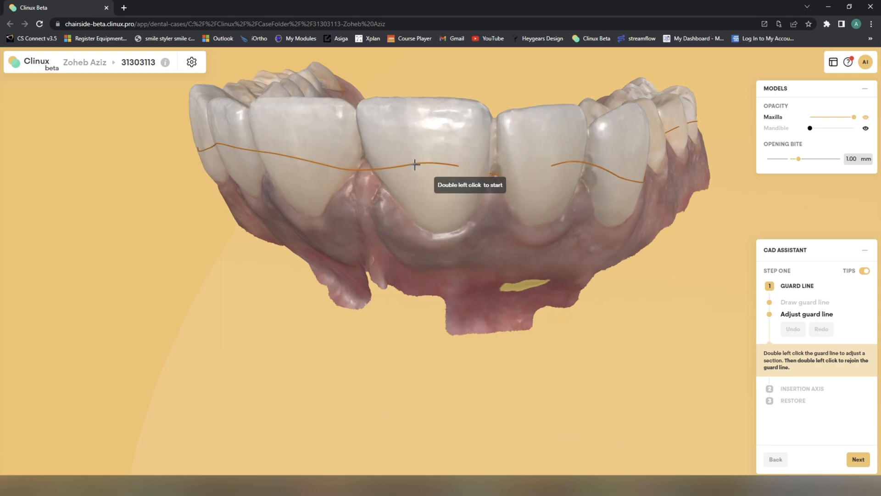
pyautogui.doubleClick(414, 164)
pyautogui.click(576, 261)
pyautogui.doubleClick(495, 259)
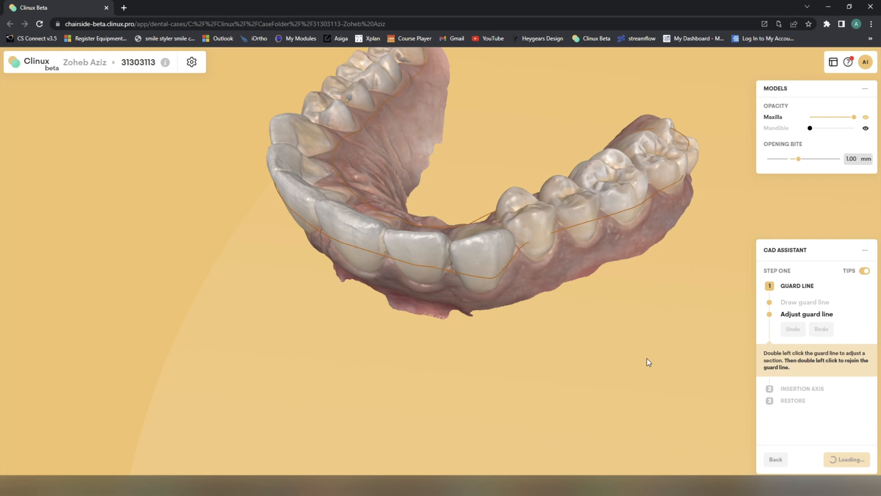
pyautogui.moveTo(419, 315); pyautogui.dragTo(442, 308)
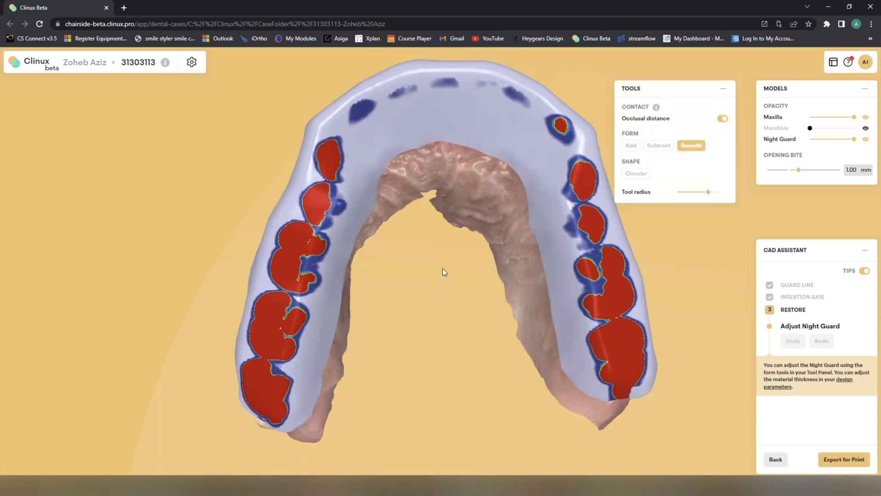
# Inspect the night guard without the maxilla, restore the maxilla, and show the mandible at low opacity
pyautogui.moveTo(445, 272); pyautogui.dragTo(475, 330)
pyautogui.click(865, 117)
pyautogui.moveTo(425, 306); pyautogui.dragTo(436, 174)
pyautogui.click(866, 117)
pyautogui.click(866, 128)
pyautogui.moveTo(818, 154); pyautogui.dragTo(783, 191)
pyautogui.moveTo(853, 128); pyautogui.dragTo(818, 128)
pyautogui.moveTo(561, 193); pyautogui.dragTo(562, 299)
# Rework the night guard contact at the left canine with the form brush, using a reduced tool radius
pyautogui.click(631, 146)
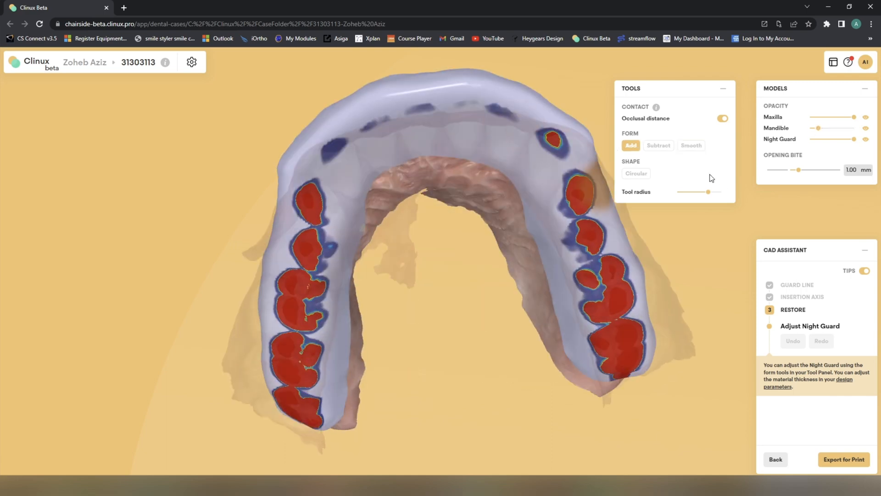
pyautogui.moveTo(551, 140); pyautogui.dragTo(497, 132)
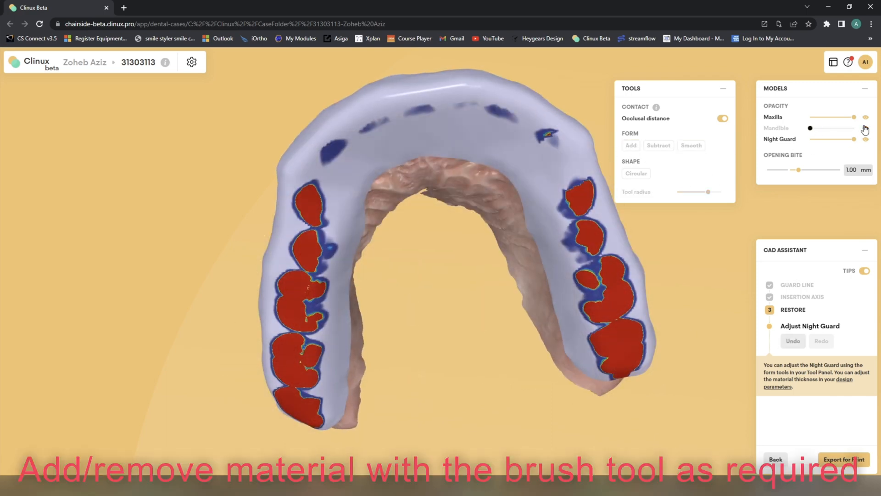
pyautogui.moveTo(708, 192); pyautogui.dragTo(690, 192)
pyautogui.moveTo(550, 154); pyautogui.dragTo(510, 130)
# Build up the night guard's biting surface along the front teeth and brush the posterior contacts on both sides
pyautogui.moveTo(431, 229)
pyautogui.mouseDown()
pyautogui.moveTo(413, 321)
pyautogui.moveTo(415, 362)
pyautogui.mouseUp()
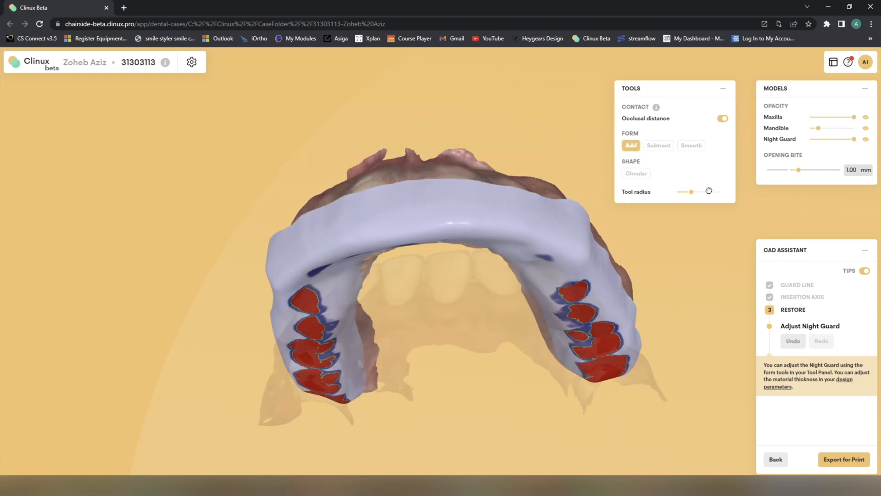
pyautogui.moveTo(508, 255)
pyautogui.mouseDown()
pyautogui.moveTo(439, 70)
pyautogui.moveTo(491, 151)
pyautogui.moveTo(508, 152)
pyautogui.moveTo(402, 148)
pyautogui.moveTo(313, 208)
pyautogui.moveTo(360, 171)
pyautogui.moveTo(474, 144)
pyautogui.moveTo(406, 159)
pyautogui.moveTo(574, 232)
pyautogui.moveTo(599, 296)
pyautogui.moveTo(371, 167)
pyautogui.moveTo(305, 383)
pyautogui.moveTo(281, 427)
pyautogui.mouseUp()
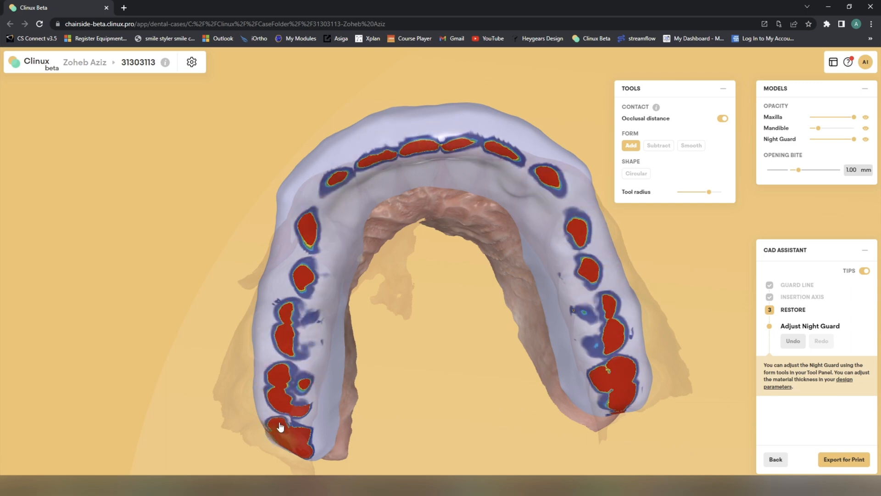
pyautogui.moveTo(194, 315); pyautogui.dragTo(198, 280)
pyautogui.moveTo(269, 409)
pyautogui.mouseDown()
pyautogui.moveTo(275, 360)
pyautogui.moveTo(312, 330)
pyautogui.mouseUp()
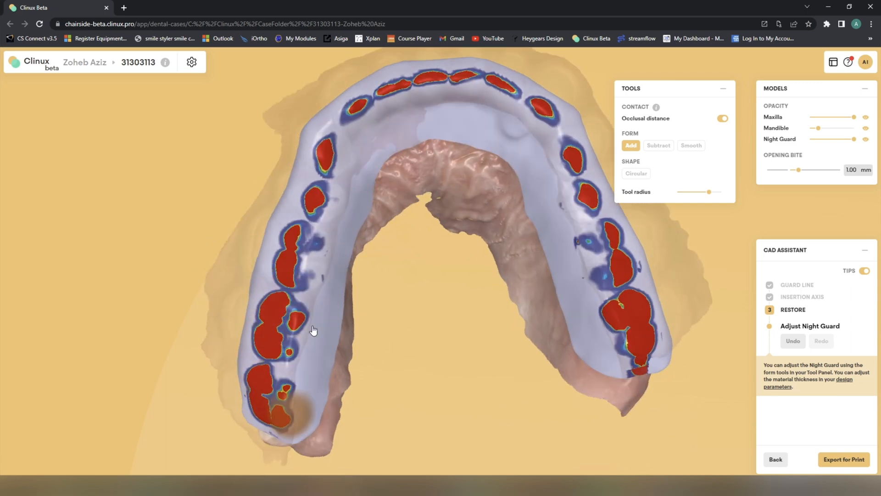
pyautogui.moveTo(294, 124)
pyautogui.mouseDown()
pyautogui.moveTo(256, 169)
pyautogui.moveTo(202, 208)
pyautogui.moveTo(262, 138)
pyautogui.mouseUp()
pyautogui.moveTo(586, 211); pyautogui.dragTo(656, 315)
pyautogui.moveTo(624, 281)
pyautogui.mouseDown()
pyautogui.moveTo(635, 260)
pyautogui.moveTo(527, 145)
pyautogui.moveTo(344, 125)
pyautogui.moveTo(299, 222)
pyautogui.moveTo(298, 198)
pyautogui.mouseUp()
# Subtract material along the premolar and molar contacts on the patient's right side of the night guard
pyautogui.click(631, 145)
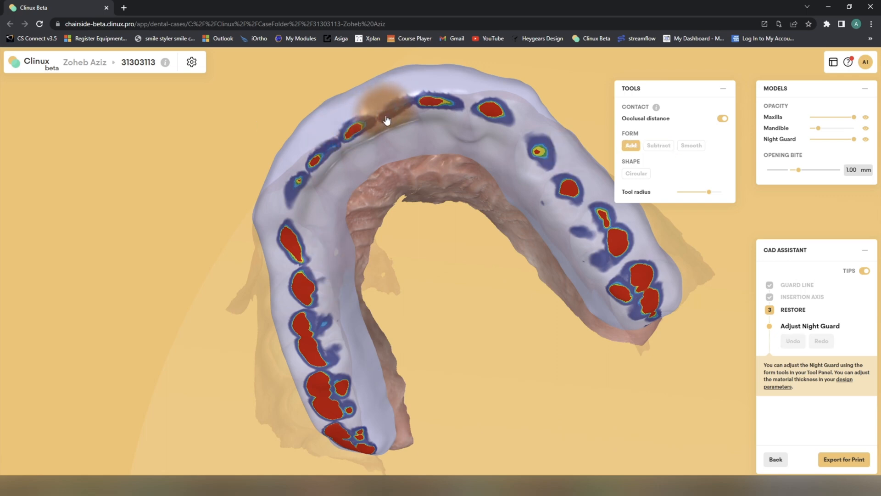
pyautogui.click(658, 146)
pyautogui.moveTo(292, 244)
pyautogui.mouseDown()
pyautogui.moveTo(307, 374)
pyautogui.moveTo(353, 420)
pyautogui.mouseUp()
pyautogui.moveTo(375, 394); pyautogui.dragTo(327, 413, button='right')
pyautogui.moveTo(326, 414)
pyautogui.mouseDown()
pyautogui.moveTo(299, 282)
pyautogui.moveTo(306, 209)
pyautogui.mouseUp()
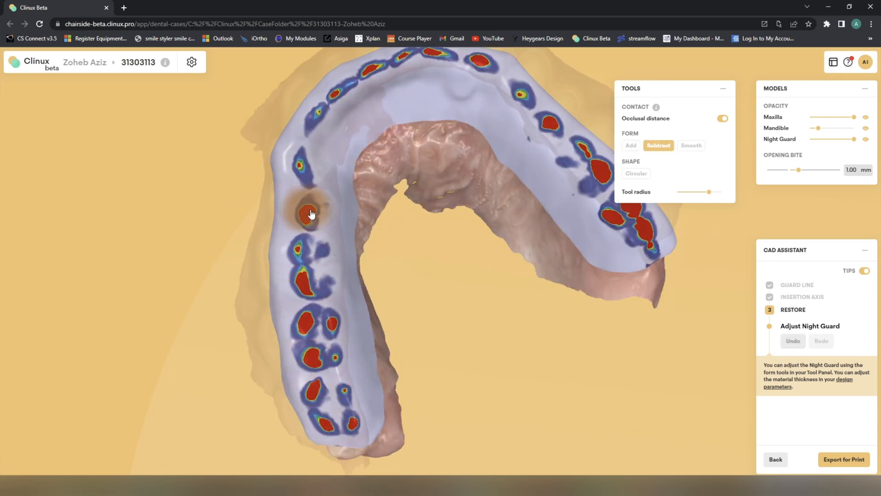
# Add material at the right canine contact and refine the posterior contacts on both sides with a smaller brush
pyautogui.click(631, 145)
pyautogui.moveTo(305, 167); pyautogui.dragTo(313, 119)
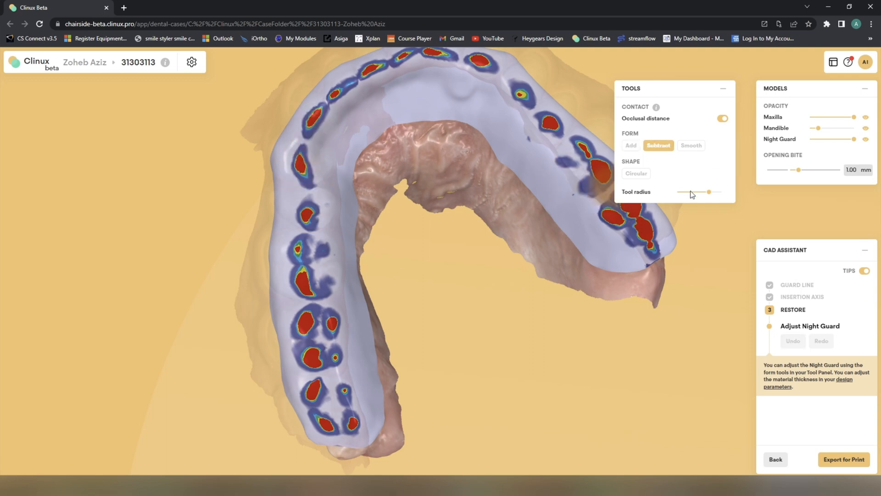
pyautogui.click(298, 253)
pyautogui.moveTo(300, 254); pyautogui.dragTo(463, 289, button='right')
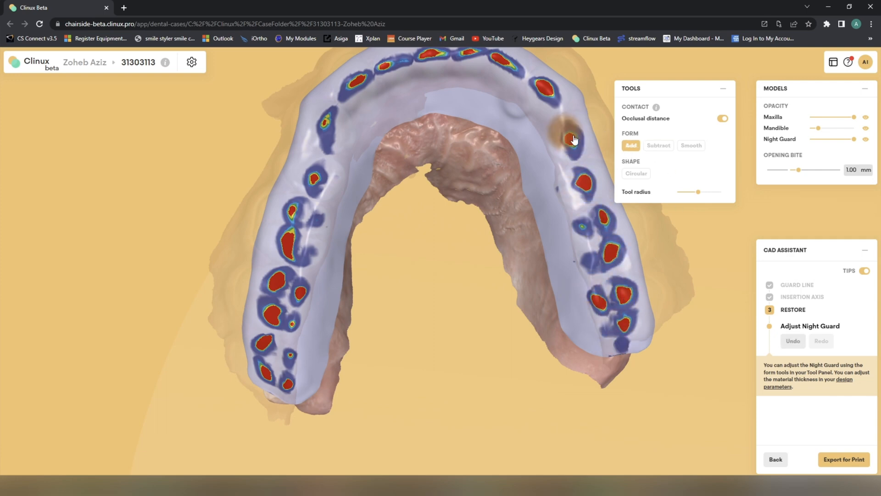
pyautogui.moveTo(615, 324)
pyautogui.mouseDown()
pyautogui.moveTo(582, 194)
pyautogui.moveTo(515, 108)
pyautogui.moveTo(447, 71)
pyautogui.moveTo(300, 214)
pyautogui.moveTo(275, 366)
pyautogui.mouseUp()
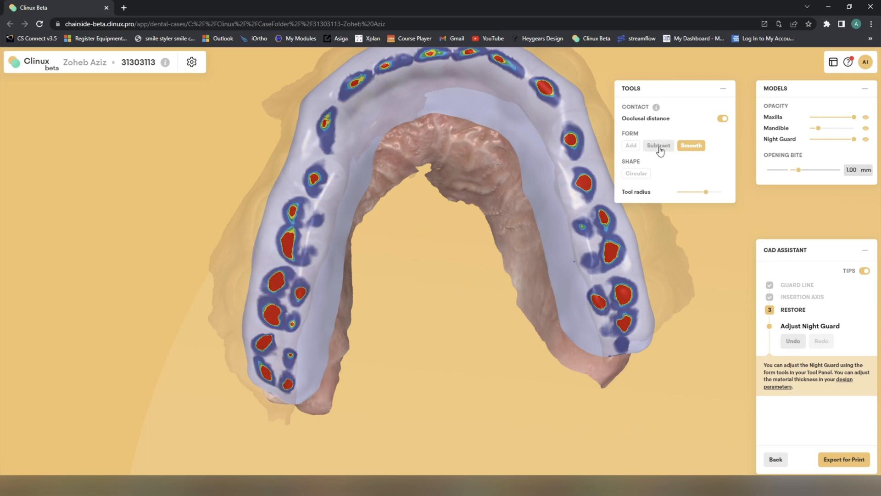
# Smooth the contacts around the arch and add material at the left canine region and the central incisors
pyautogui.moveTo(294, 393)
pyautogui.mouseDown()
pyautogui.moveTo(289, 246)
pyautogui.moveTo(616, 309)
pyautogui.moveTo(591, 298)
pyautogui.moveTo(578, 180)
pyautogui.moveTo(518, 85)
pyautogui.mouseUp()
pyautogui.click(631, 145)
pyautogui.moveTo(563, 133)
pyautogui.mouseDown()
pyautogui.moveTo(563, 124)
pyautogui.moveTo(556, 137)
pyautogui.moveTo(560, 118)
pyautogui.mouseUp()
pyautogui.click(690, 145)
pyautogui.moveTo(488, 246)
pyautogui.mouseDown(button='right')
pyautogui.moveTo(494, 268)
pyautogui.moveTo(519, 206)
pyautogui.mouseUp(button='right')
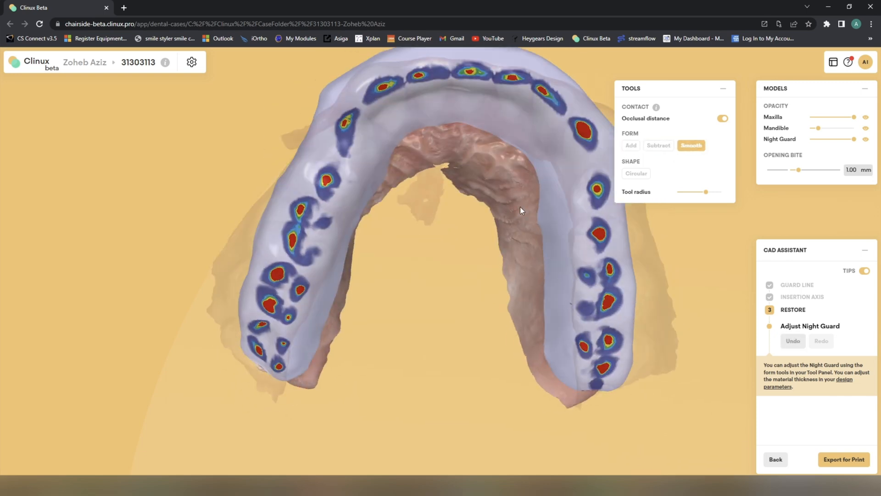
pyautogui.click(635, 147)
pyautogui.moveTo(468, 72)
pyautogui.mouseDown()
pyautogui.moveTo(417, 78)
pyautogui.moveTo(461, 79)
pyautogui.mouseUp()
pyautogui.click(691, 145)
# Subtract material at the molar contacts on both sides of the night guard, then select the Smooth brush
pyautogui.moveTo(377, 290); pyautogui.dragTo(381, 233, button='right')
pyautogui.press('2')
pyautogui.moveTo(297, 271); pyautogui.dragTo(277, 252)
pyautogui.moveTo(623, 270); pyautogui.dragTo(619, 301)
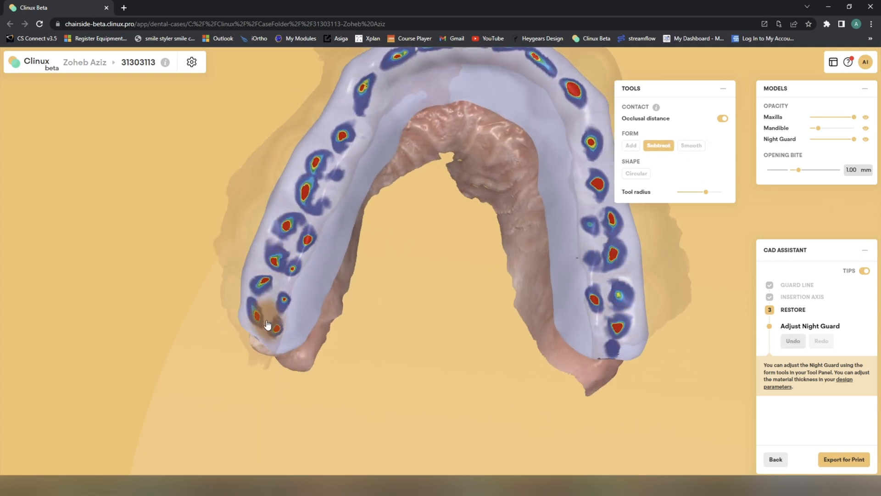
pyautogui.press('3')
# Hide the maxilla and inspect the night guard from different angles
pyautogui.moveTo(590, 187); pyautogui.dragTo(551, 276, button='right')
pyautogui.click(866, 117)
pyautogui.moveTo(551, 221); pyautogui.dragTo(412, 119, button='right')
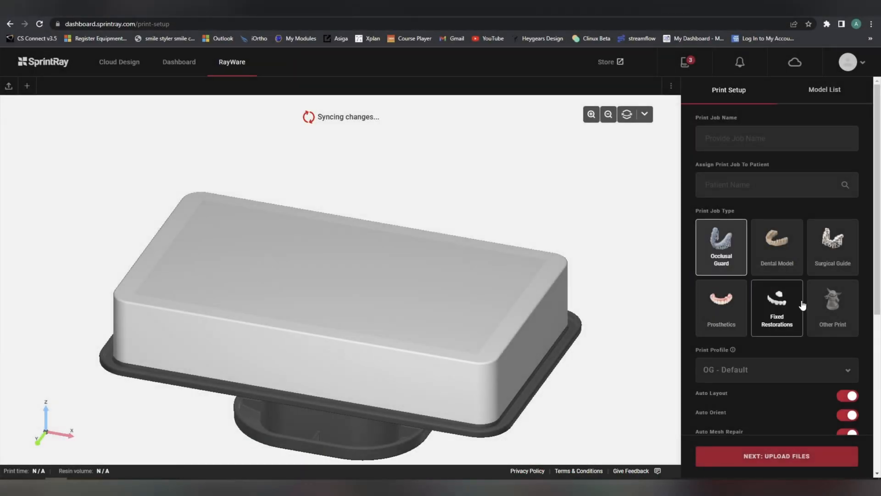
# In SprintRay RayWare, select the Pro 95S printer for the occlusal guard job, check its settings, and continue to file upload
pyautogui.scroll(-5, 780, 299)
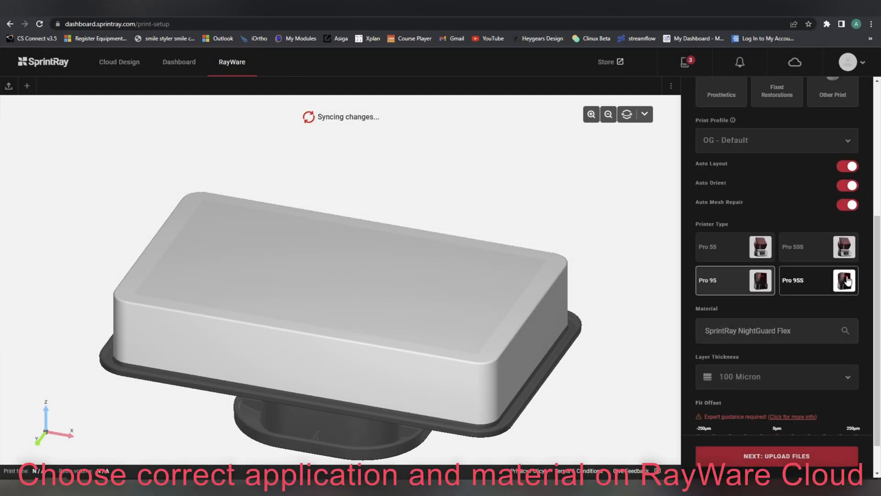
pyautogui.click(846, 281)
pyautogui.scroll(5, 765, 275)
pyautogui.scroll(-4, 780, 321)
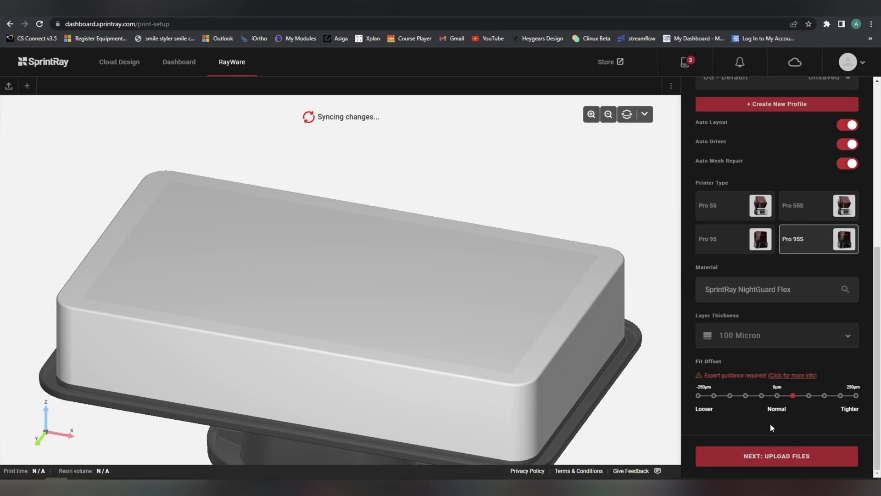
pyautogui.click(767, 462)
# Switch to the ZA folder in File Explorer and add the upper splint STL file to the print job
pyautogui.moveTo(85, 479)
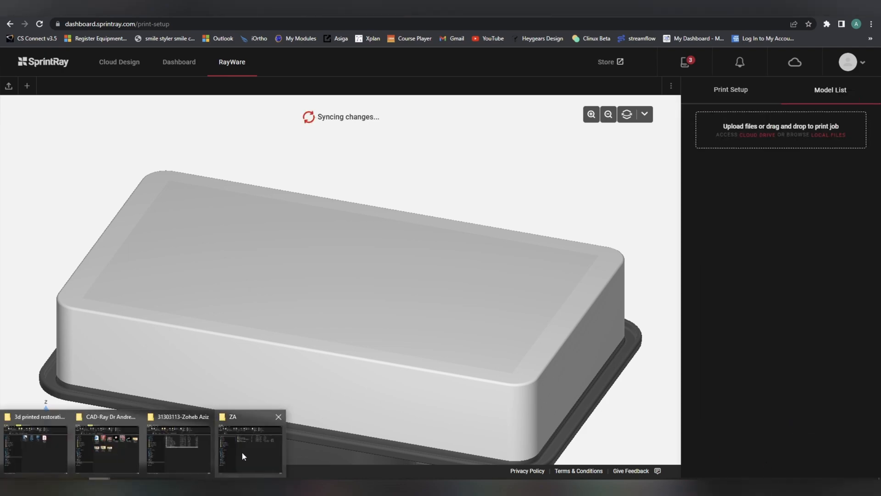
pyautogui.click(246, 450)
pyautogui.moveTo(477, 162); pyautogui.dragTo(850, 133)
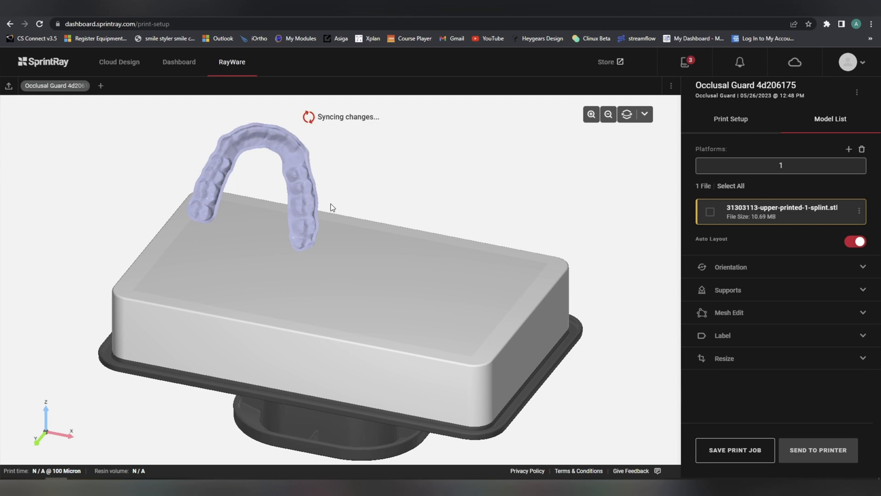
# Inspect the night guard's orientation and supports on the build platform, both close up and from a distance
pyautogui.moveTo(344, 285); pyautogui.dragTo(420, 220)
pyautogui.scroll(5, 318, 307)
pyautogui.scroll(-5, 280, 322)
pyautogui.scroll(5, 475, 299)
pyautogui.scroll(-4, 420, 266)
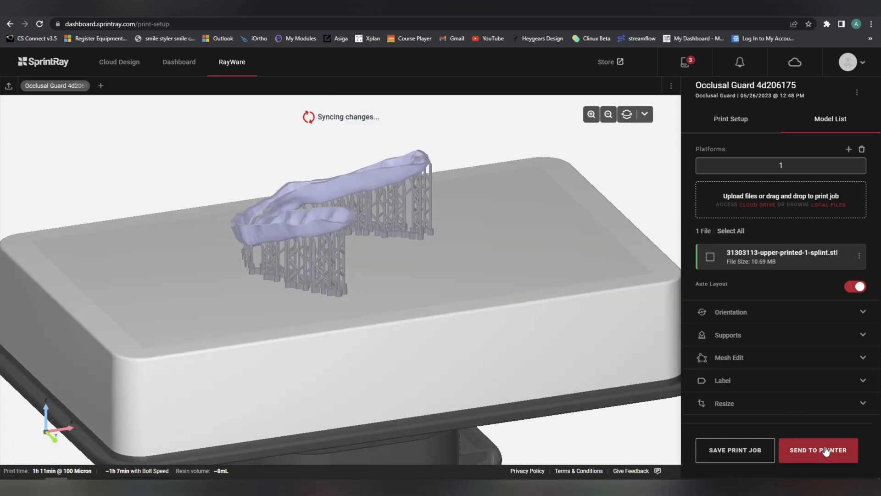